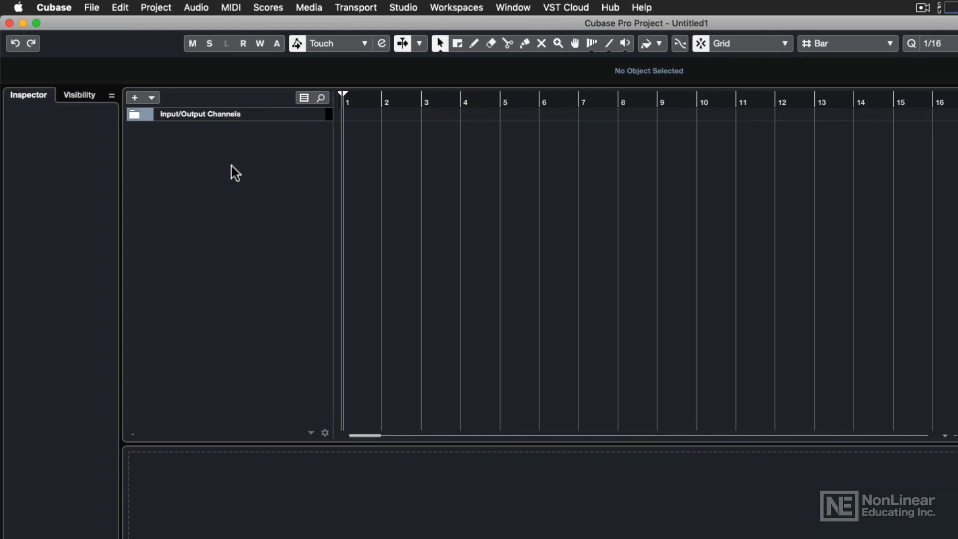
# - Add a MIDI track, MIDI 01, to the empty project from the track list menu
pyautogui.rightClick(231, 166)
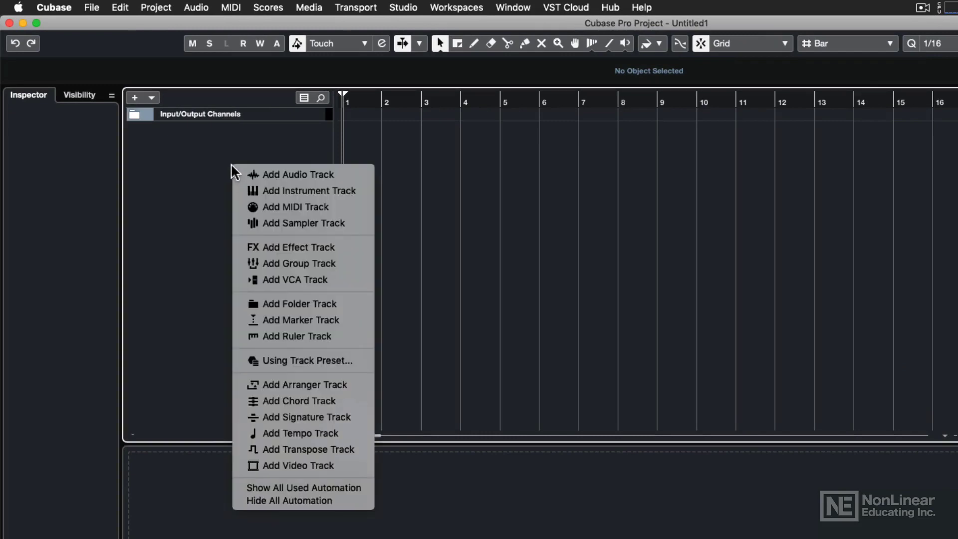
pyautogui.click(280, 207)
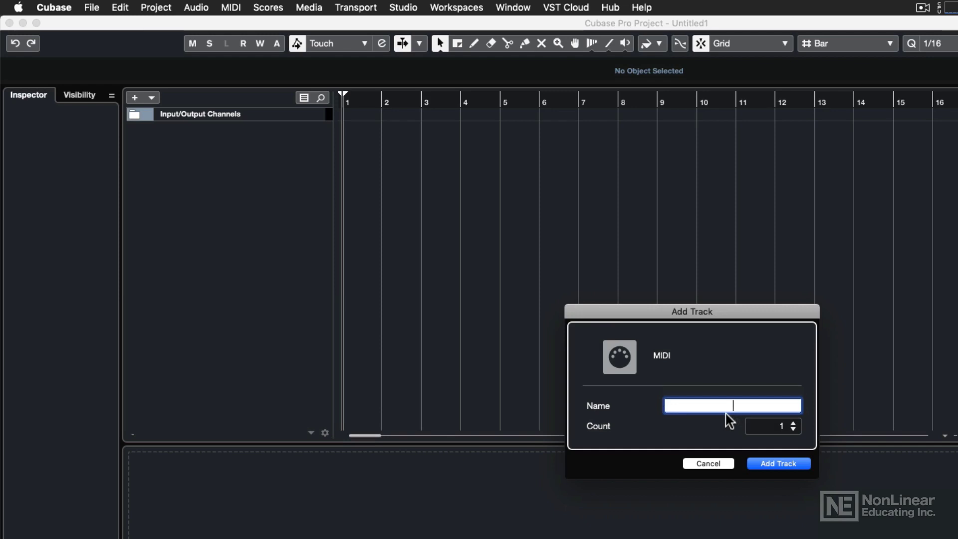
pyautogui.click(779, 463)
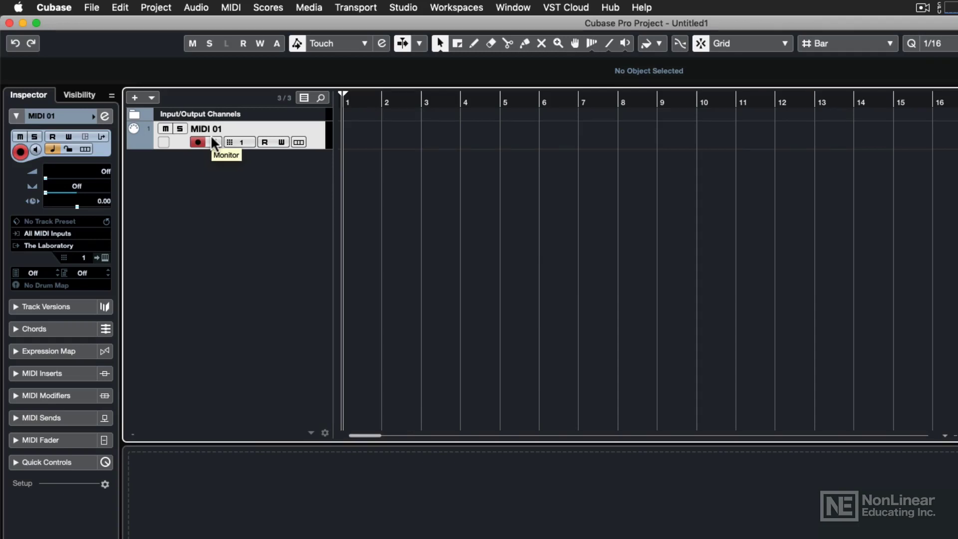
pyautogui.click(68, 118)
pyautogui.click(65, 115)
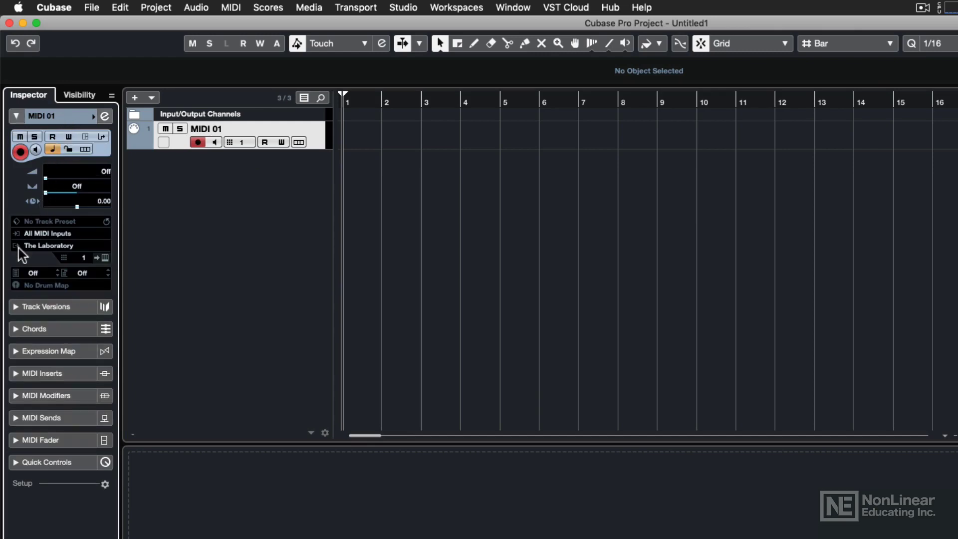
pyautogui.click(49, 246)
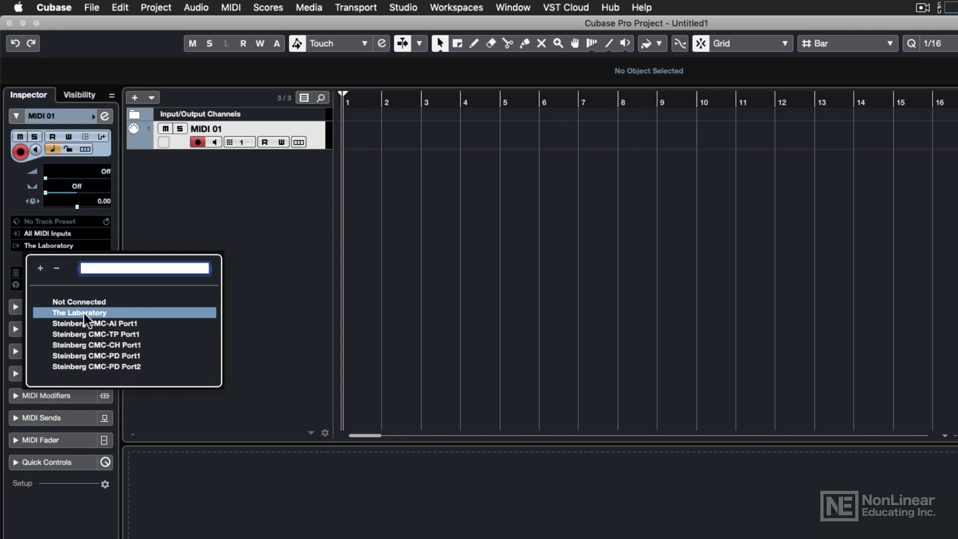
pyautogui.click(116, 312)
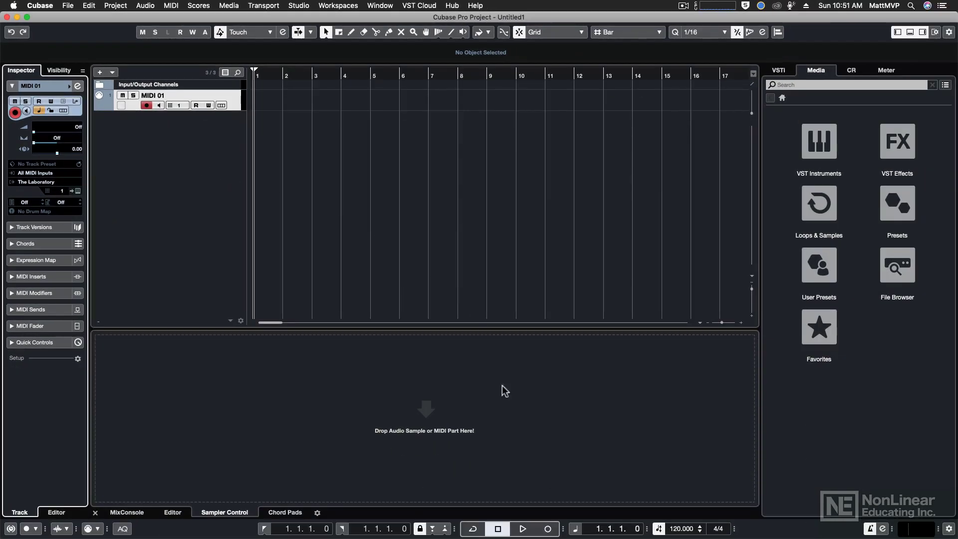
# - Record a MIDI part spanning bars 1 to 4 on MIDI 01
pyautogui.click(548, 529)
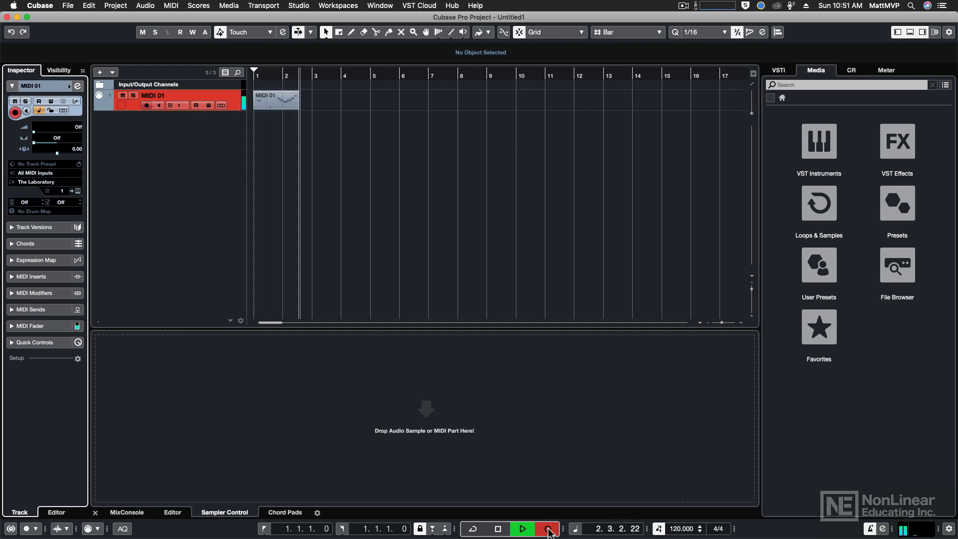
pyautogui.press('space')
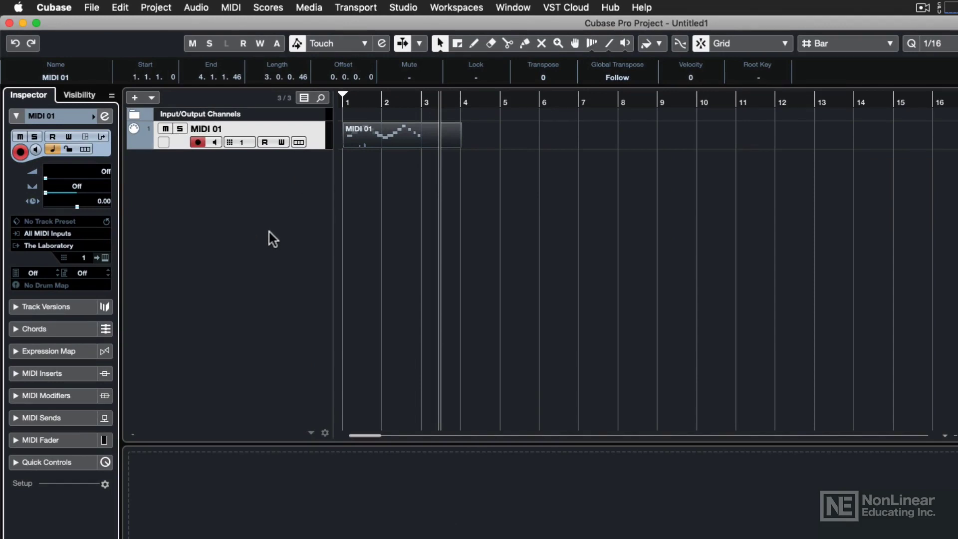
# - Add an instrument track, HALion Sonic SE 01, using HALion Sonic SE as the instrument
pyautogui.rightClick(208, 183)
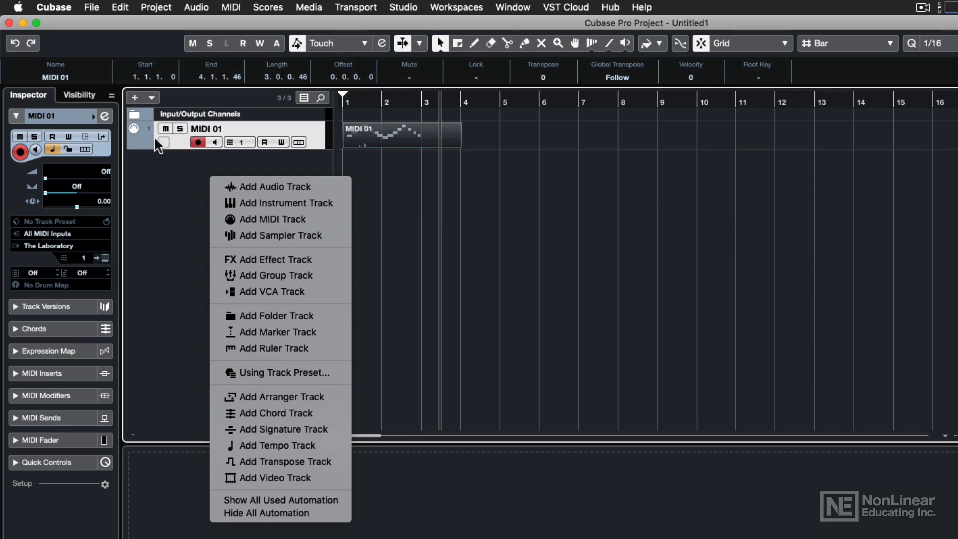
pyautogui.click(236, 203)
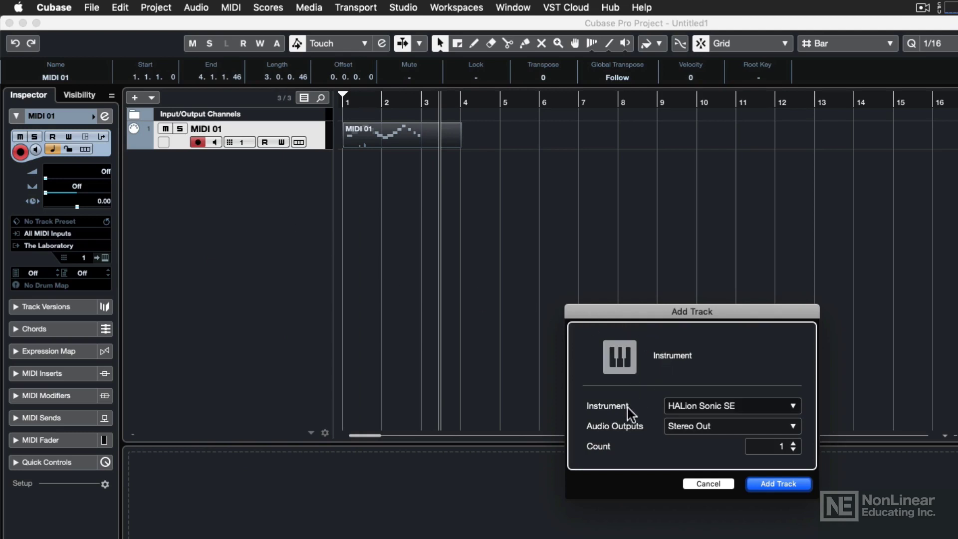
pyautogui.click(683, 409)
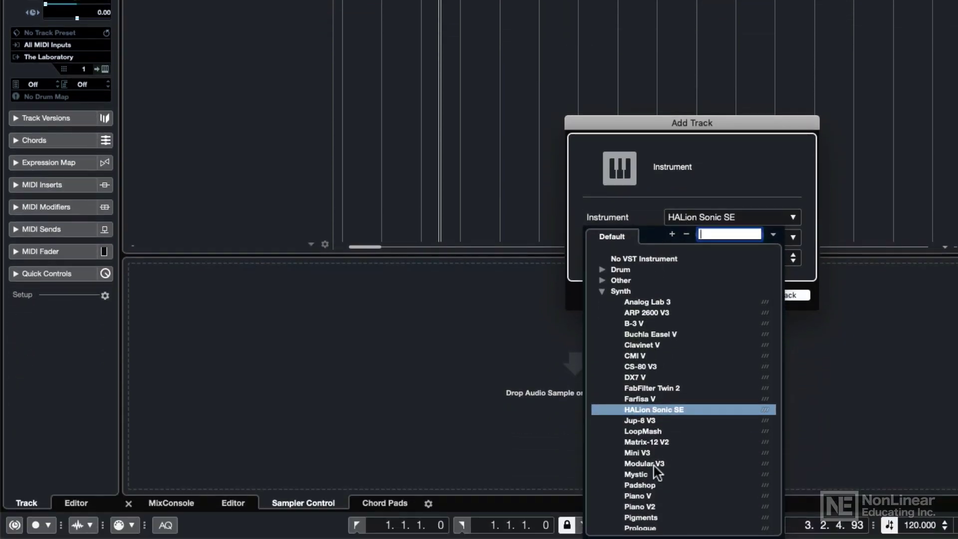
pyautogui.click(654, 410)
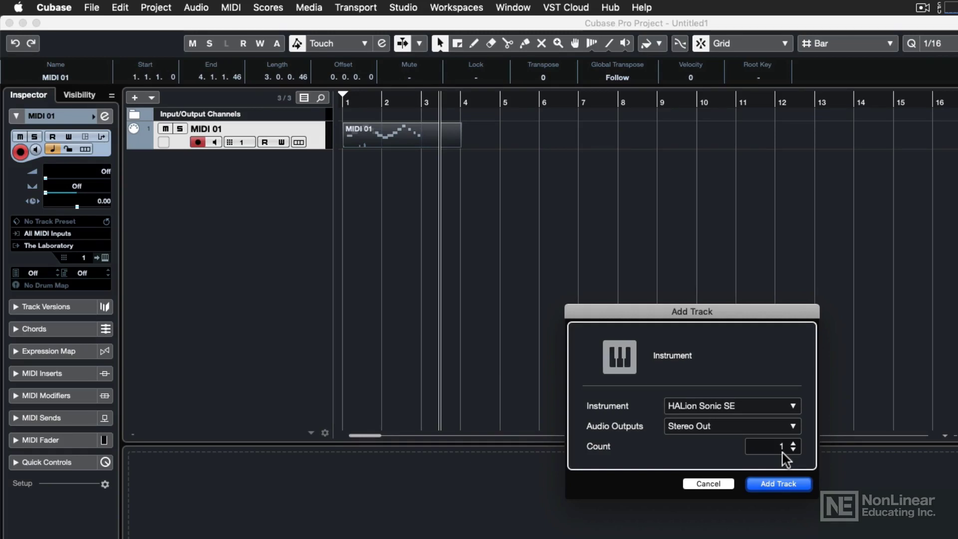
pyautogui.click(779, 491)
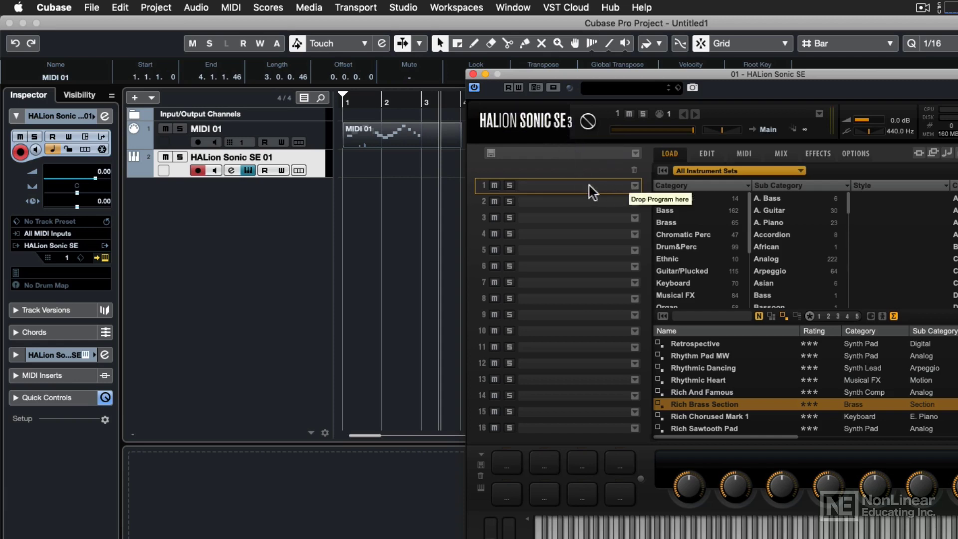
# - Load 5th Percussion Organ from Organ > Electric into HALion Sonic SE slot 1
pyautogui.click(634, 186)
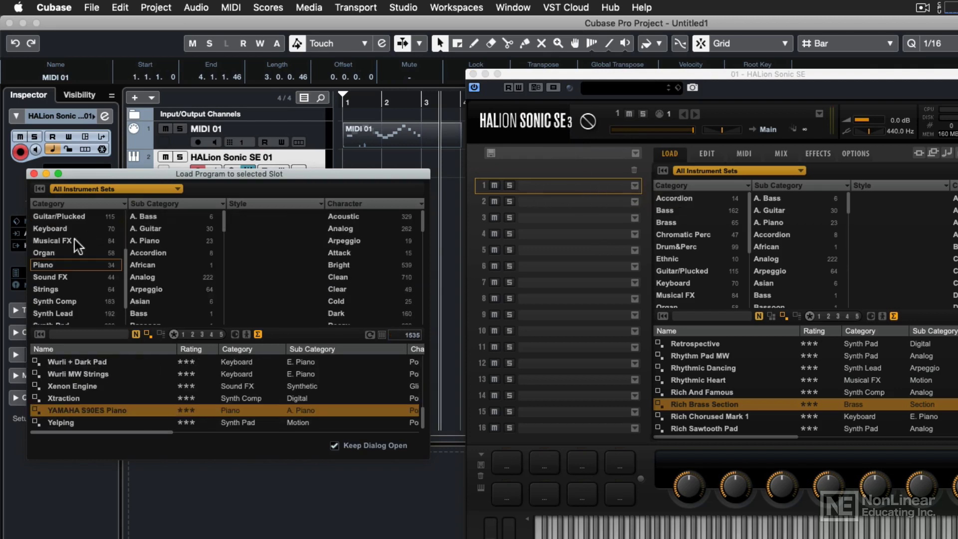
pyautogui.click(70, 253)
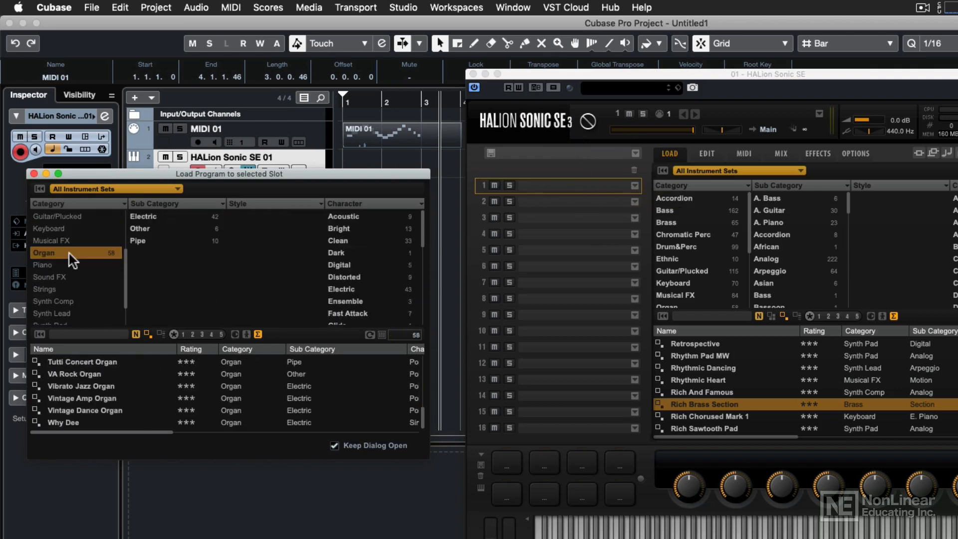
pyautogui.click(170, 224)
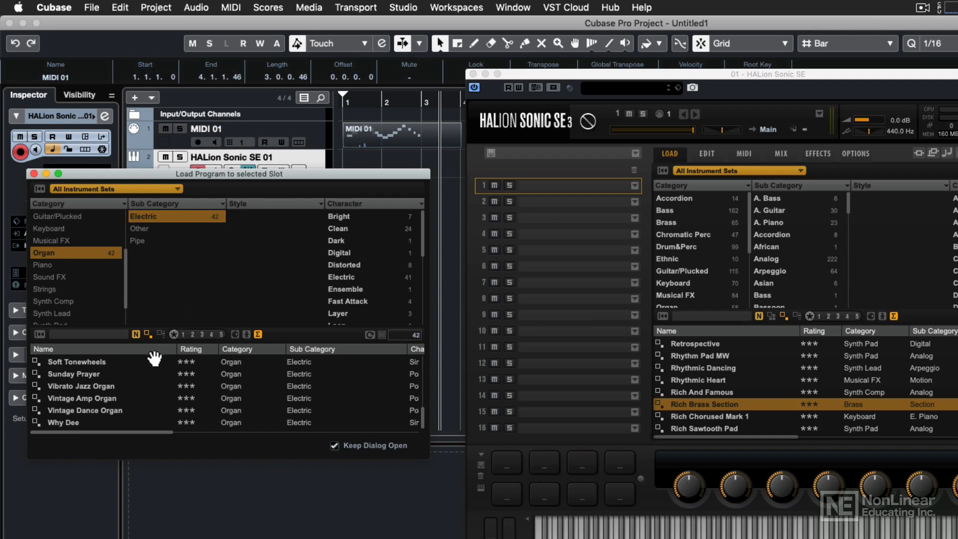
pyautogui.scroll(10, 146, 364)
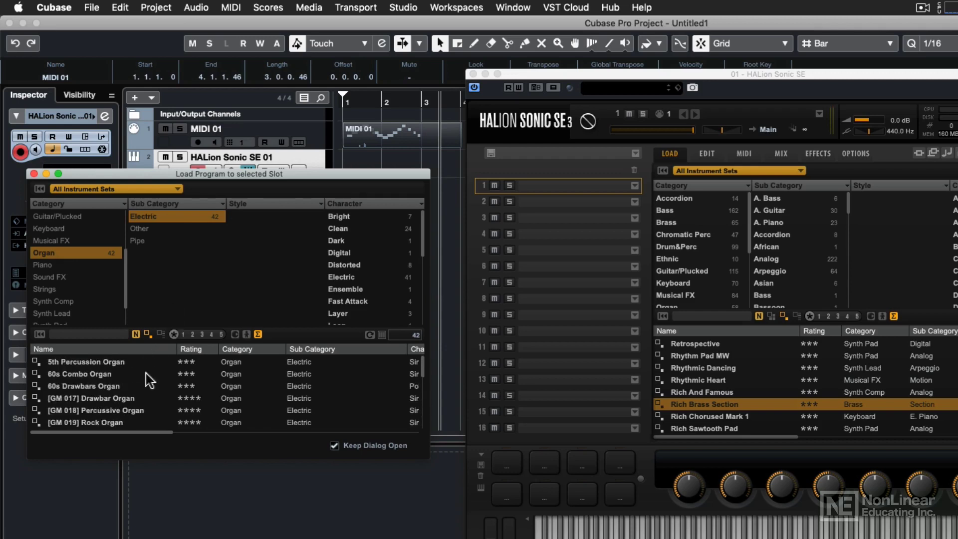
pyautogui.doubleClick(118, 363)
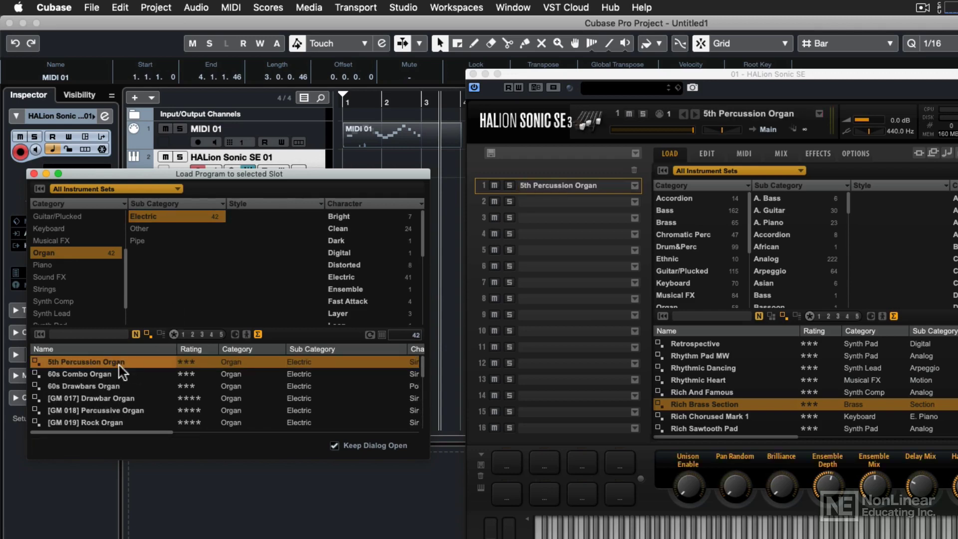
# - Close the Load Program to selected Slot window
pyautogui.click(34, 173)
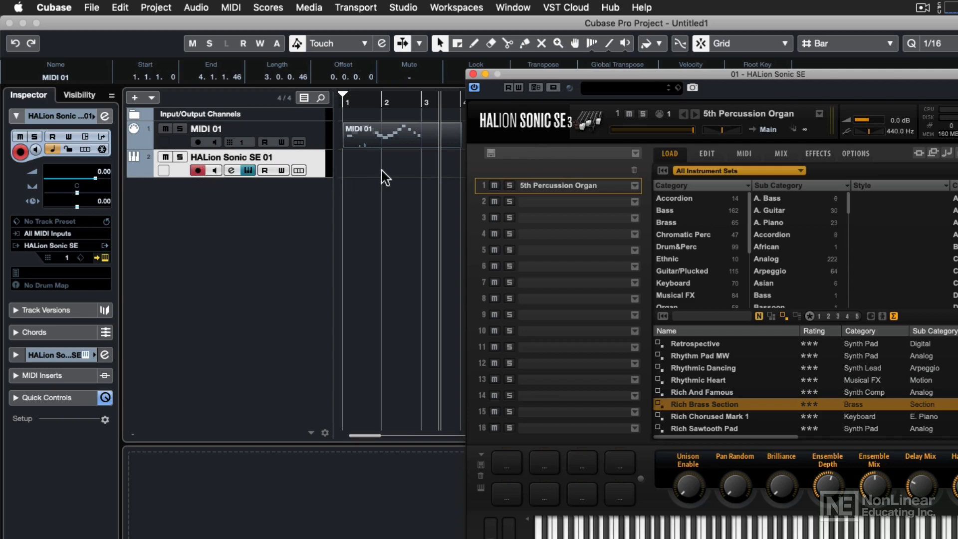
# - Record a four-bar part on HALion Sonic SE 01 from 1.1.1.0 to 5.1.1.0
pyautogui.click(365, 179)
pyautogui.press('.')
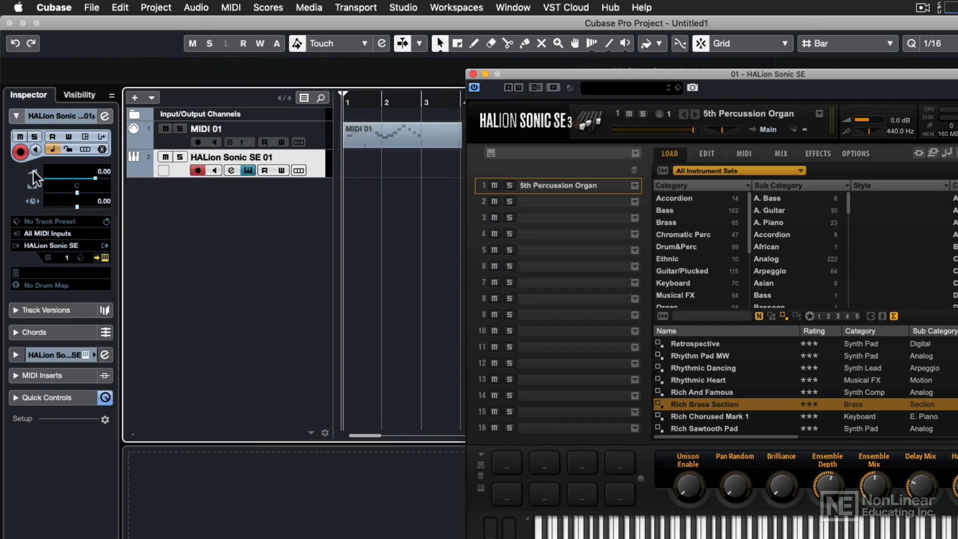
pyautogui.press('KP_Multiply')
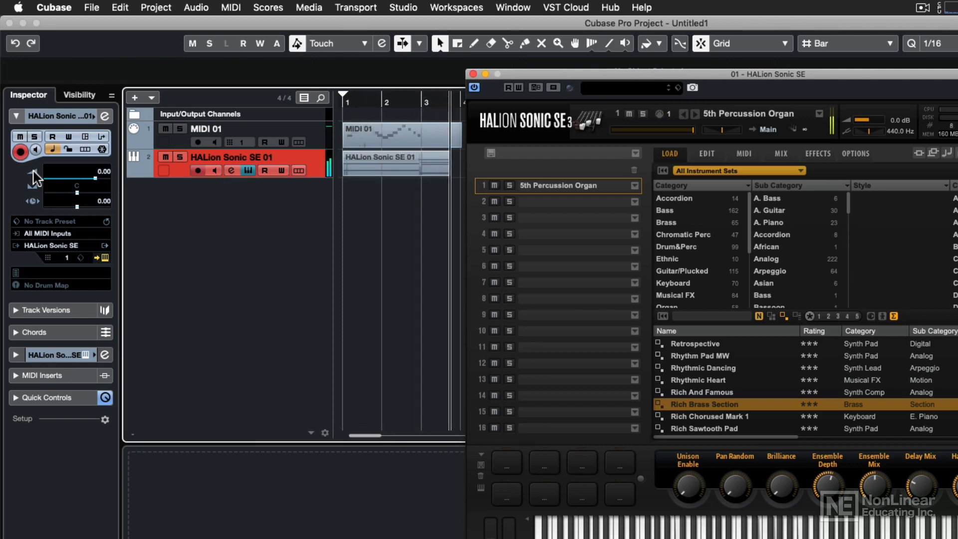
pyautogui.press('space')
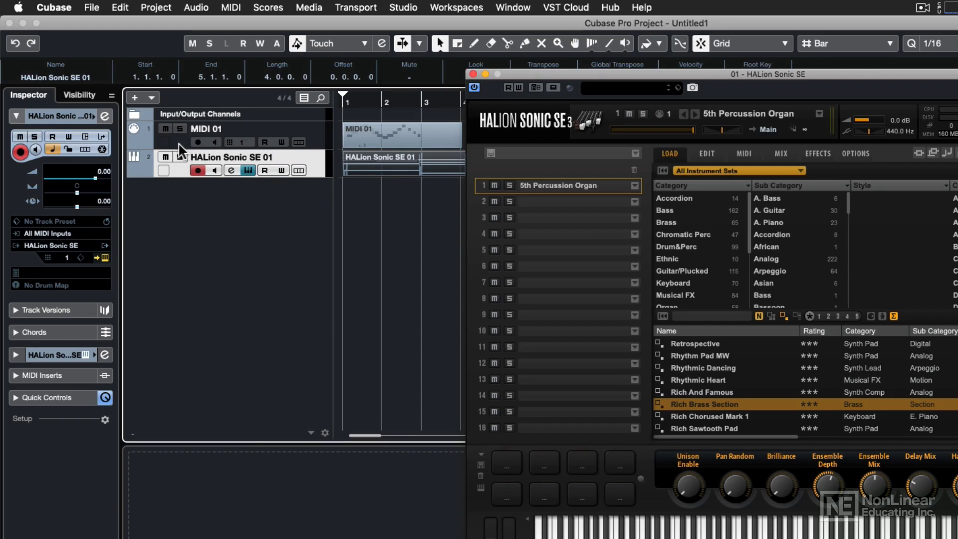
# - Add another MIDI track, MIDI 02
pyautogui.rightClick(181, 194)
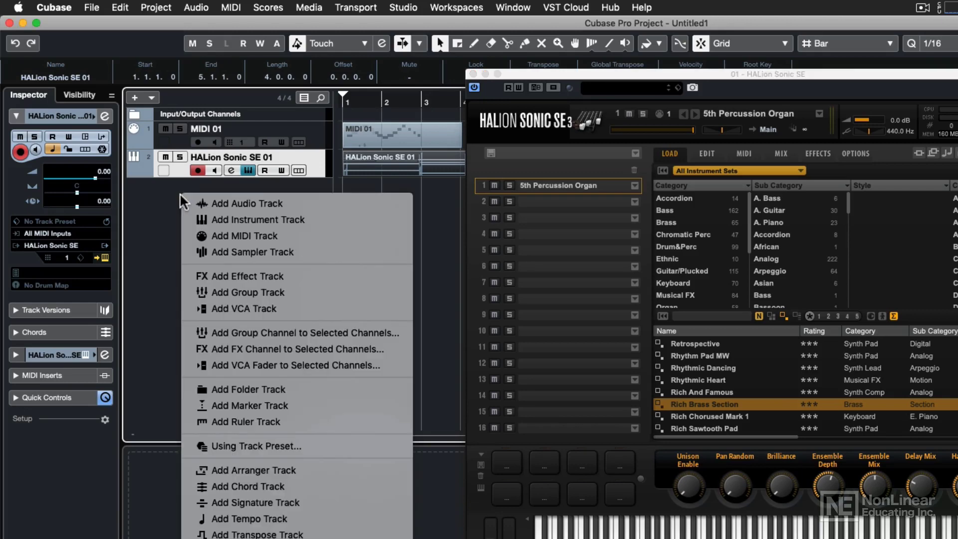
pyautogui.click(203, 230)
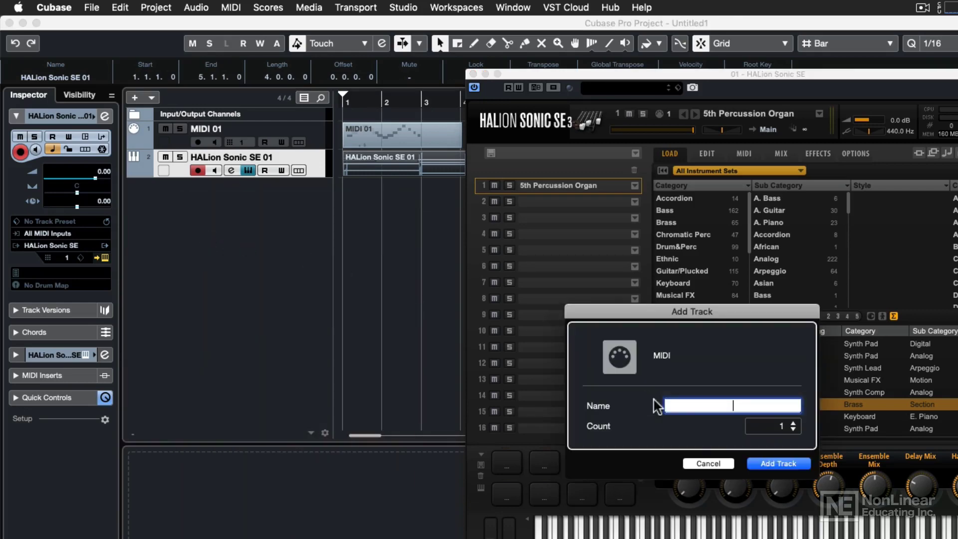
pyautogui.click(769, 464)
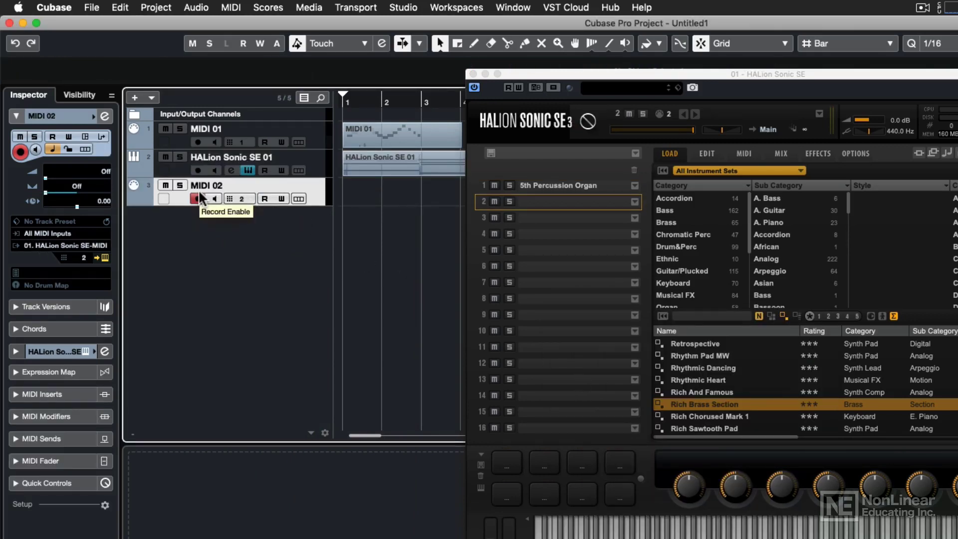
# - Route MIDI 02's output to HALion Sonic SE on MIDI channel 2
pyautogui.click(56, 245)
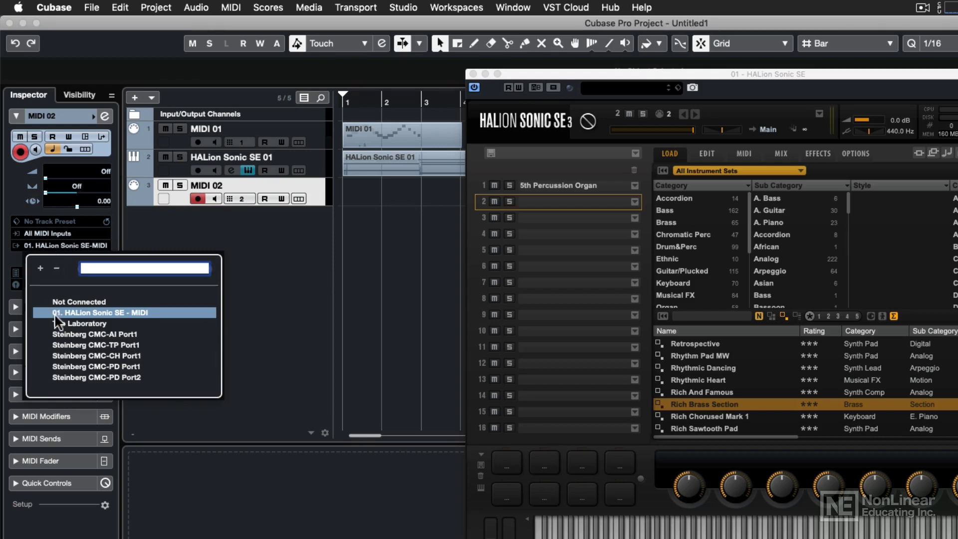
pyautogui.click(83, 312)
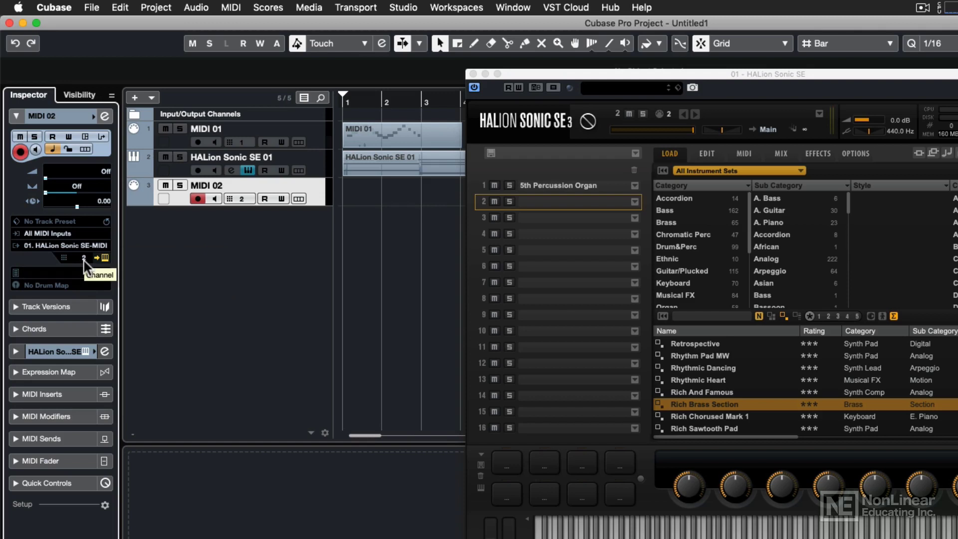
pyautogui.click(635, 203)
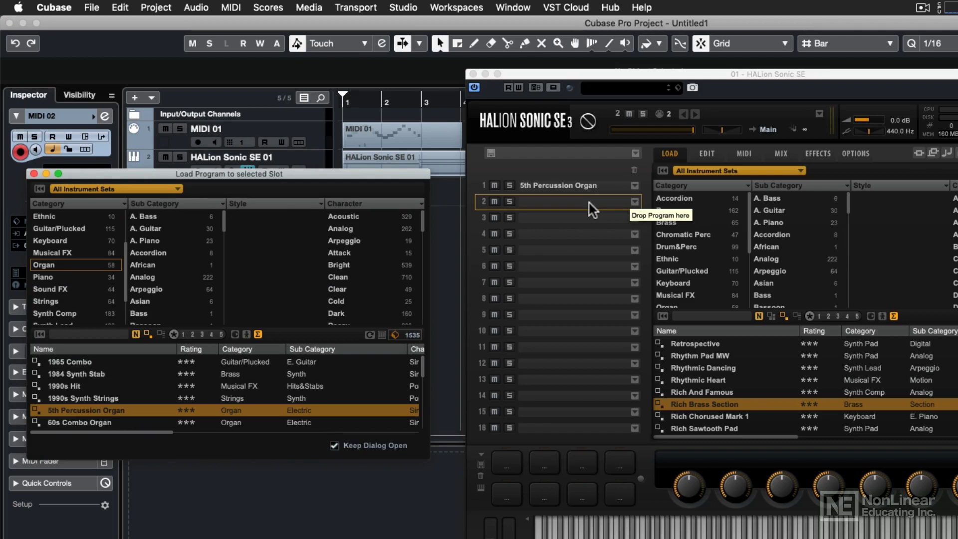
# - Load Backing Section from Strings > Section into HALion Sonic SE slot 2, then close the loader
pyautogui.click(58, 303)
pyautogui.click(152, 253)
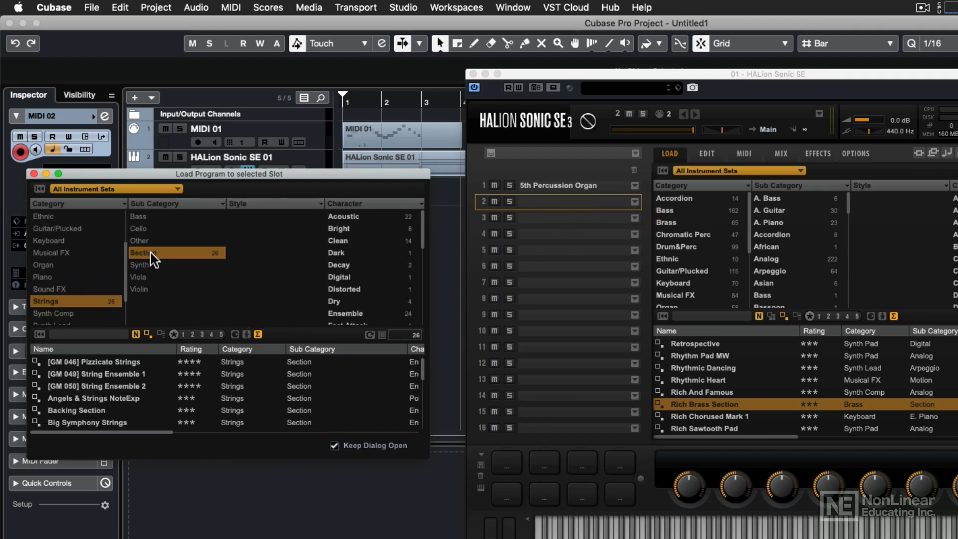
pyautogui.doubleClick(75, 410)
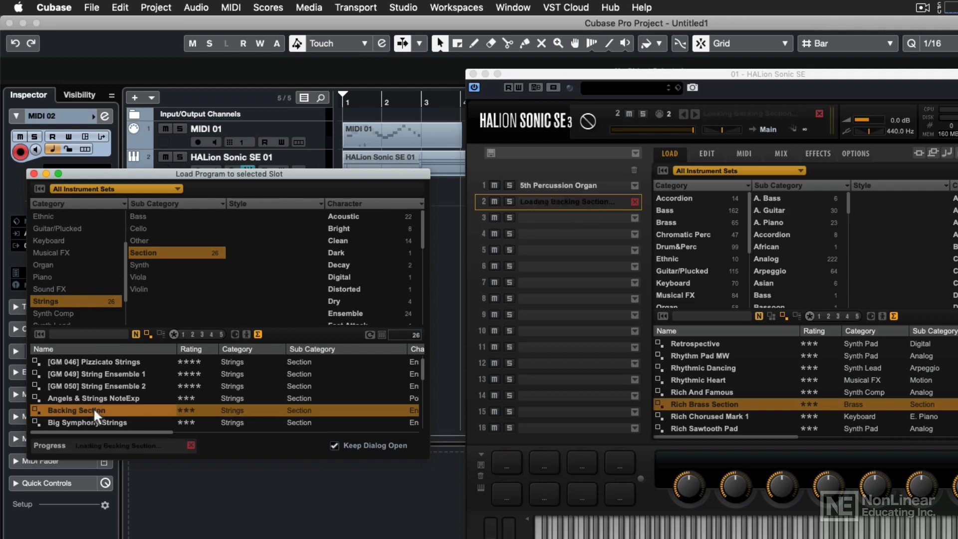
pyautogui.click(34, 173)
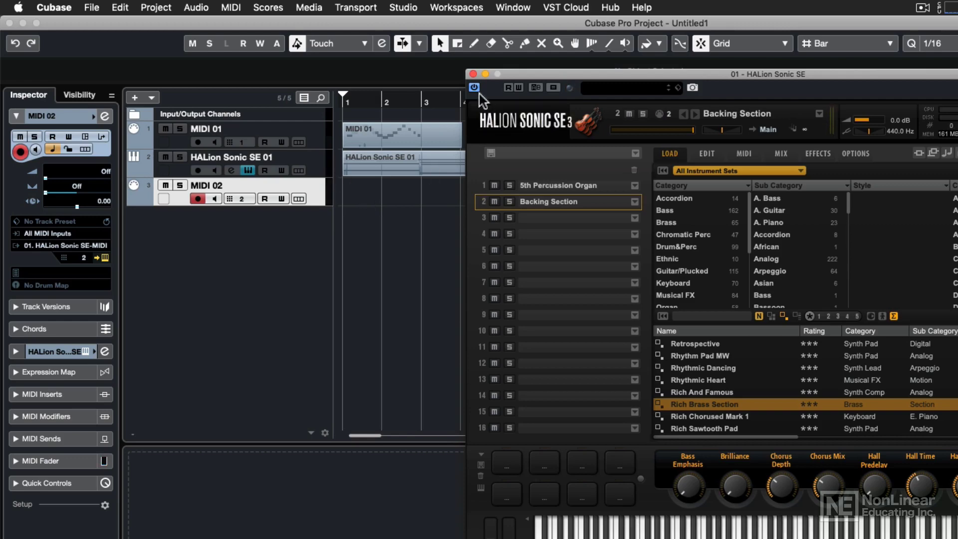
# - Close HALion Sonic SE and browse the media Loops & Samples into the Caleidoscope library
pyautogui.click(474, 73)
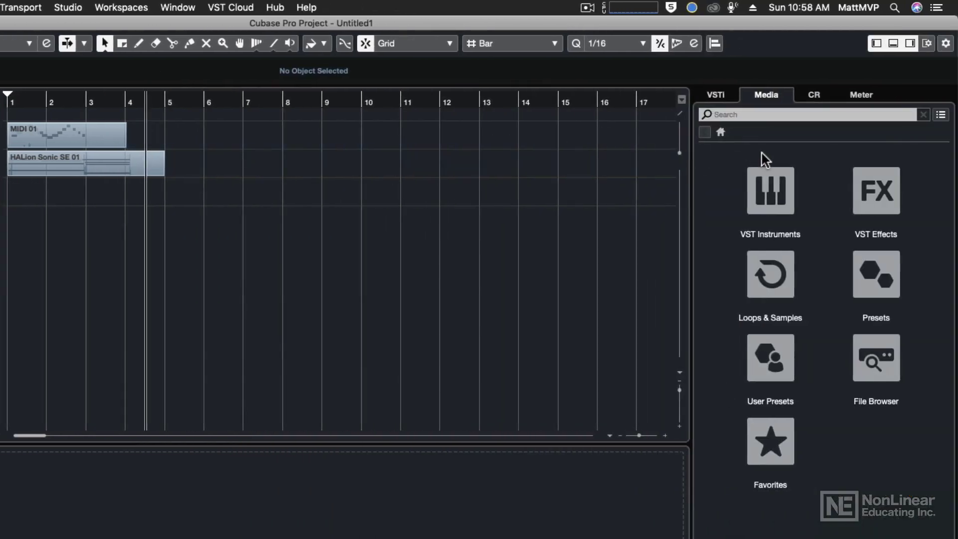
pyautogui.click(766, 274)
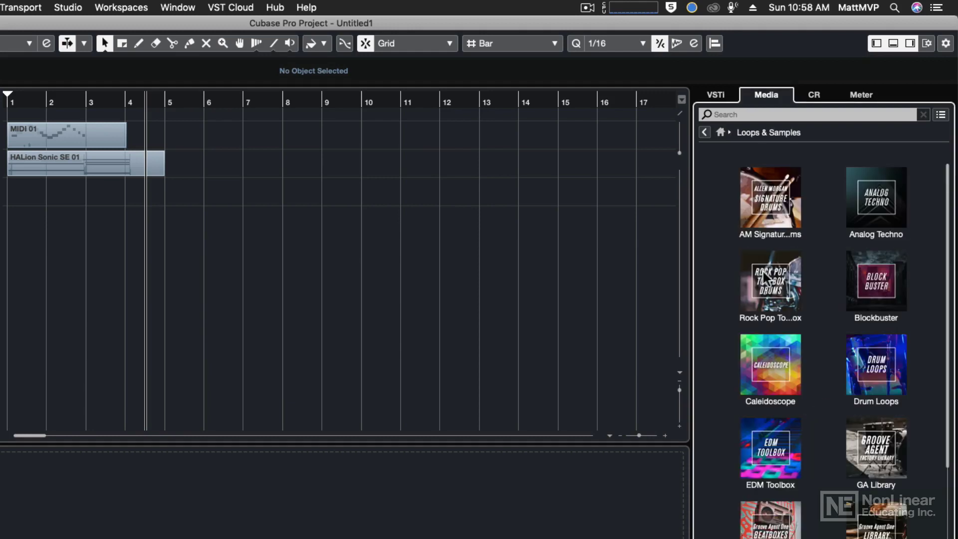
pyautogui.click(758, 354)
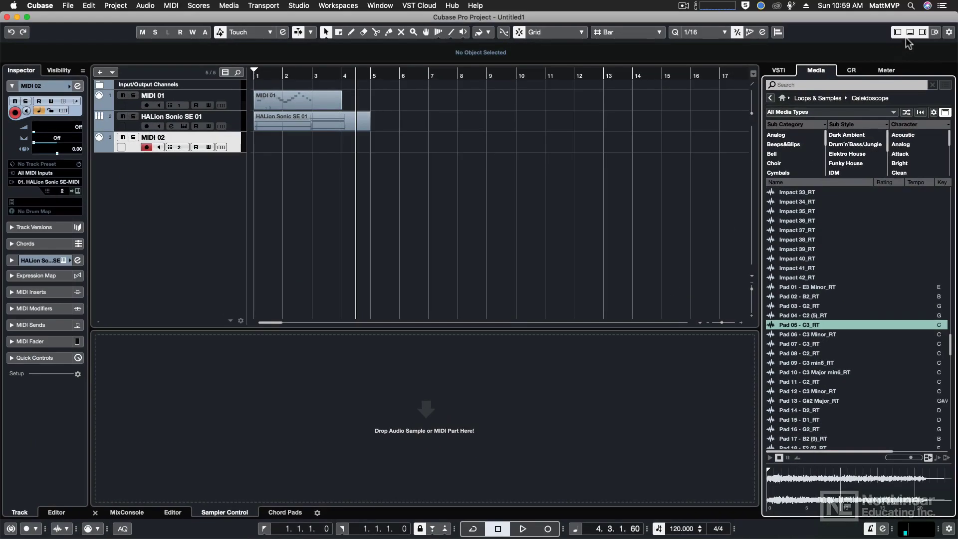
# - Show Sampler Control in the lower zone and drop Pad 05 - C3_RT onto it, creating a Sampler Track
pyautogui.click(910, 32)
pyautogui.click(910, 32)
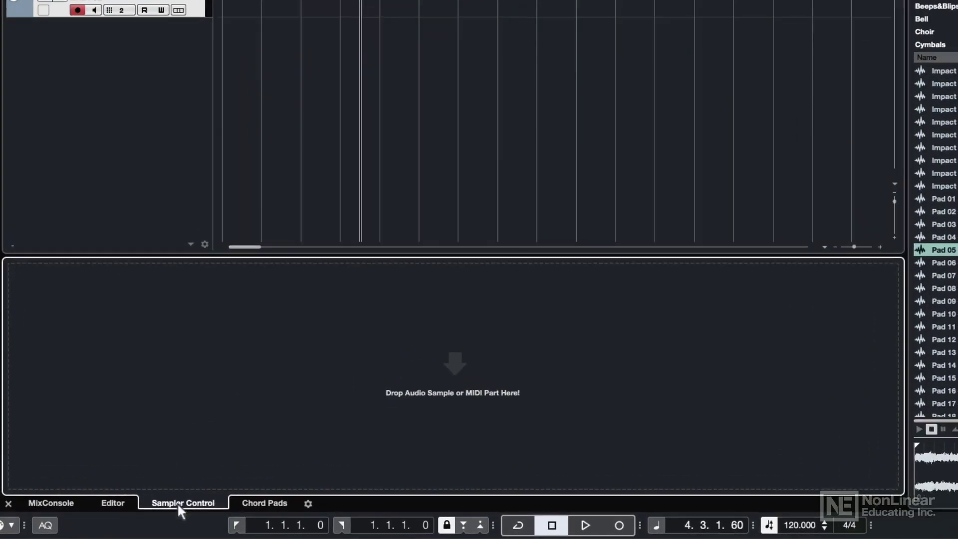
pyautogui.click(113, 504)
pyautogui.click(78, 505)
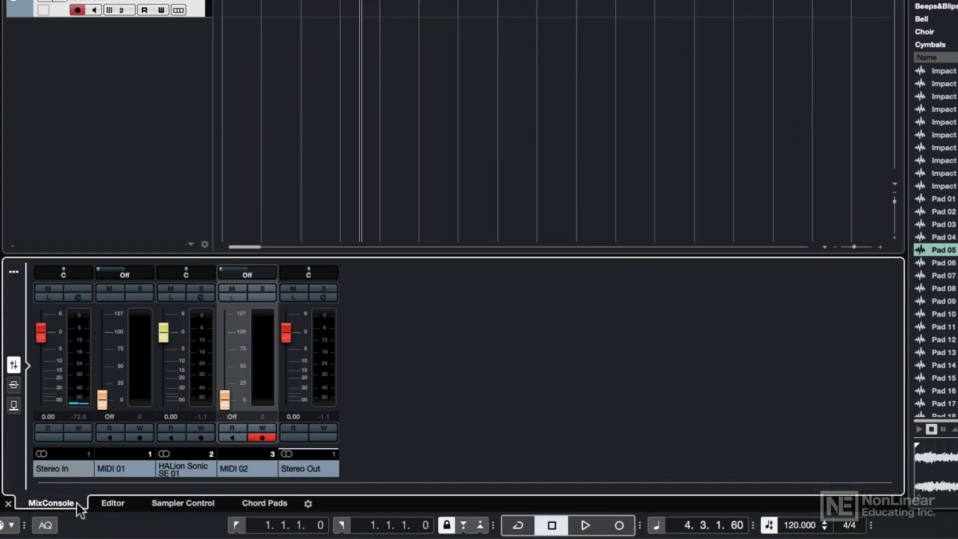
pyautogui.click(177, 504)
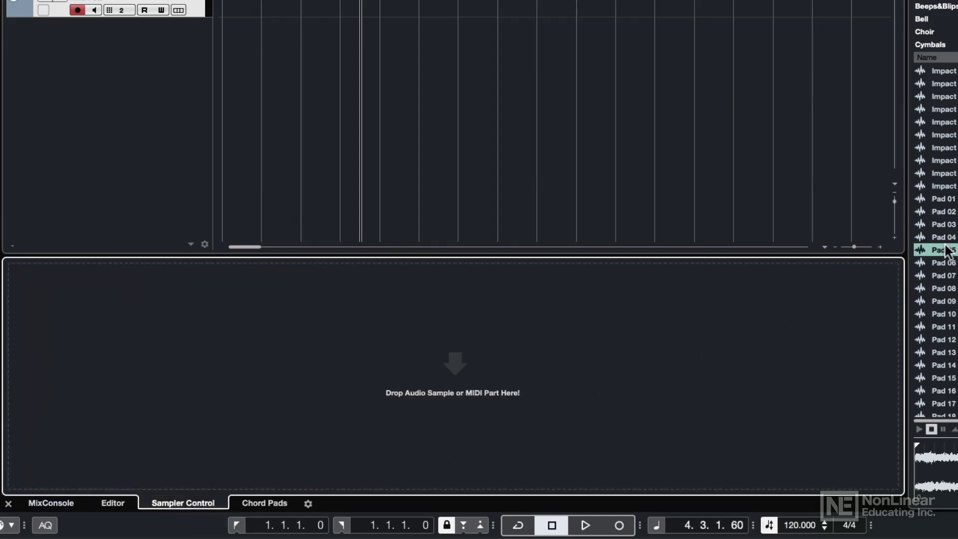
pyautogui.moveTo(938, 250); pyautogui.dragTo(400, 365)
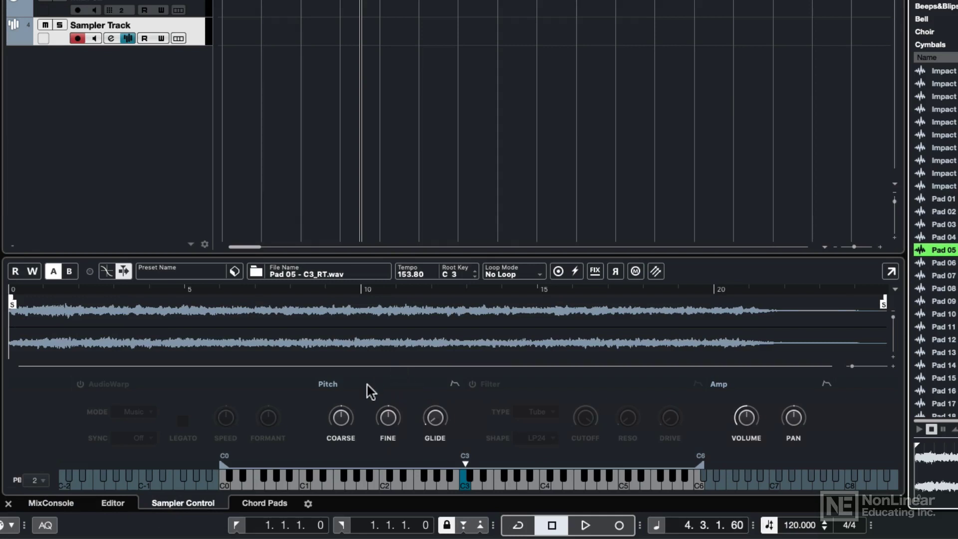